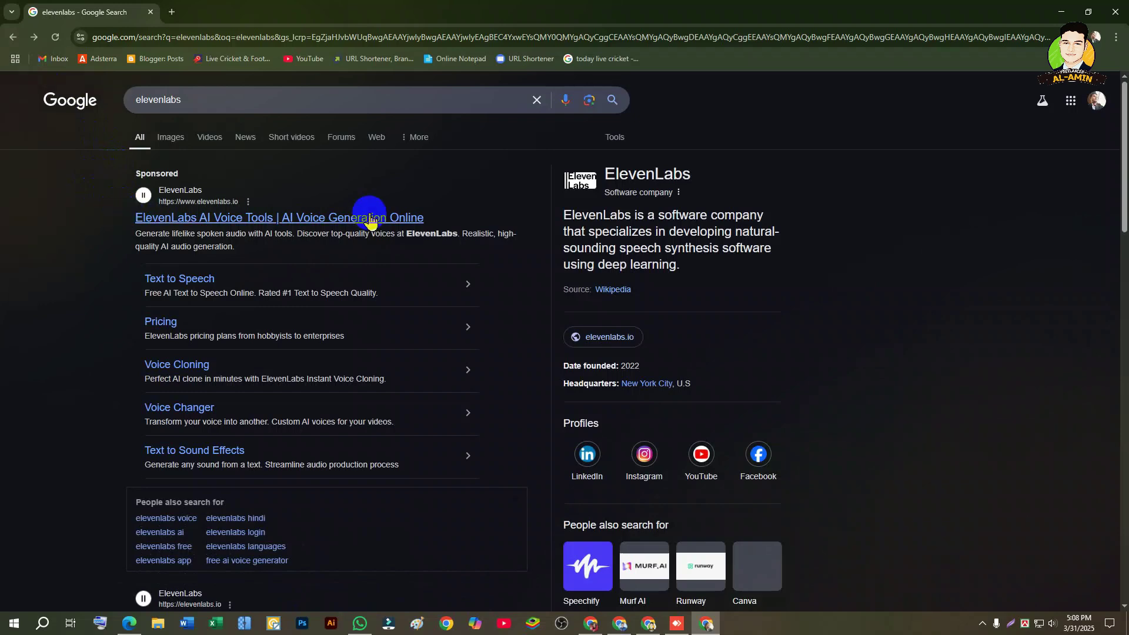
Step: Go to the ElevenLabs site and create a free account with Google sign-up
left_click(284, 223)
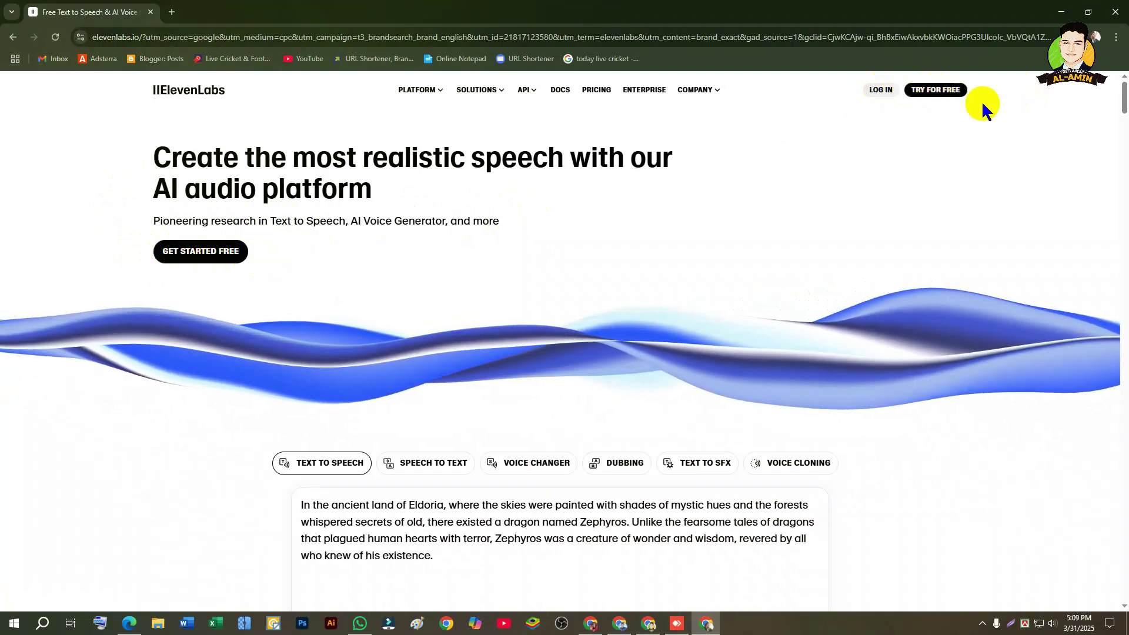
left_click(191, 255)
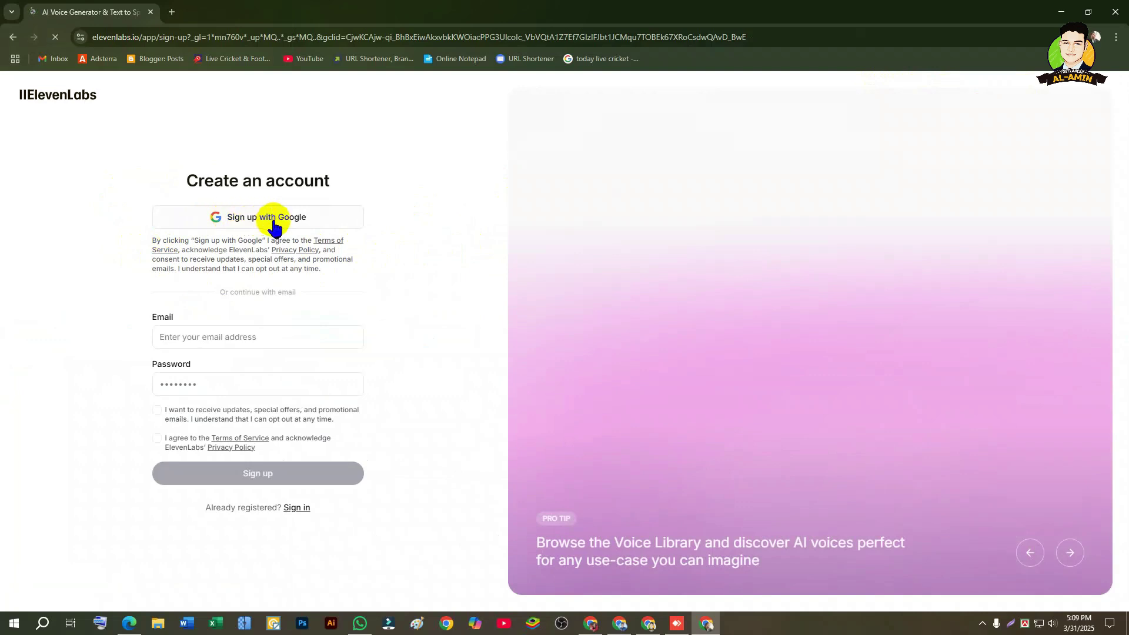
left_click(242, 218)
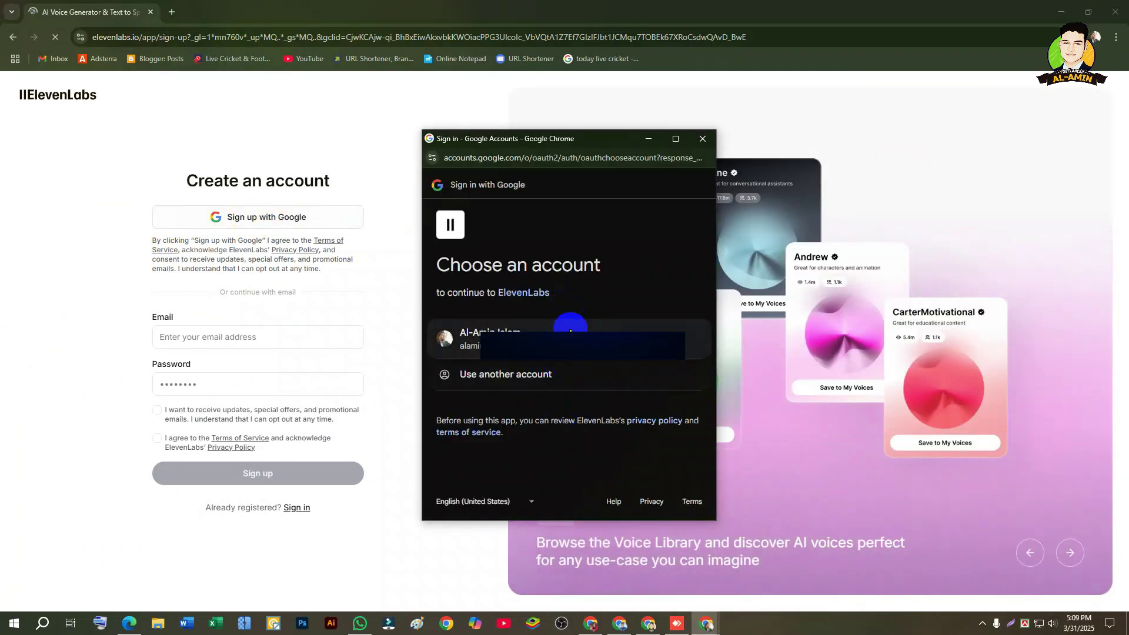
left_click(525, 327)
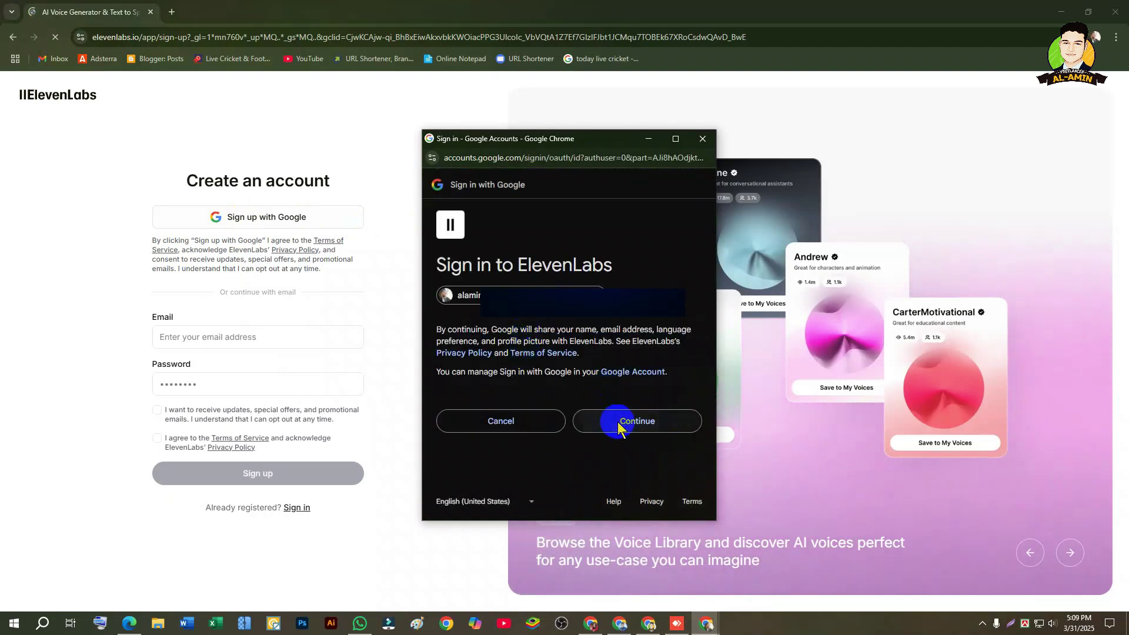
left_click(615, 422)
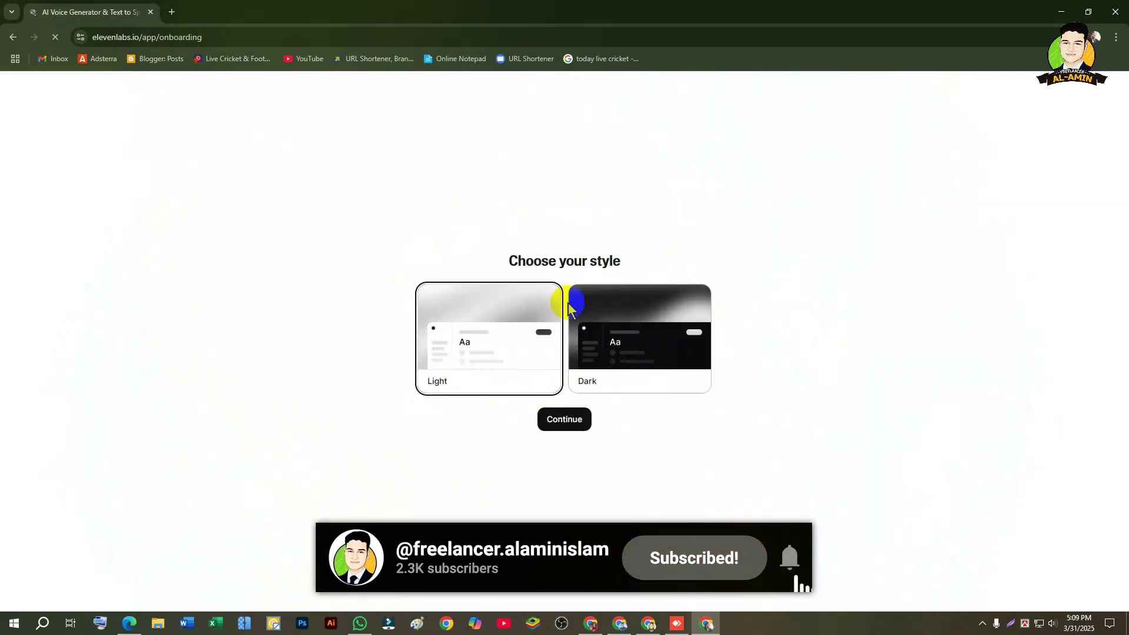
Step: Keep the Light style for the interface and continue
mouse_move(503, 264)
left_mouse_down()
mouse_move(625, 259)
mouse_move(507, 259)
left_mouse_up()
left_click(625, 257)
left_click(563, 266)
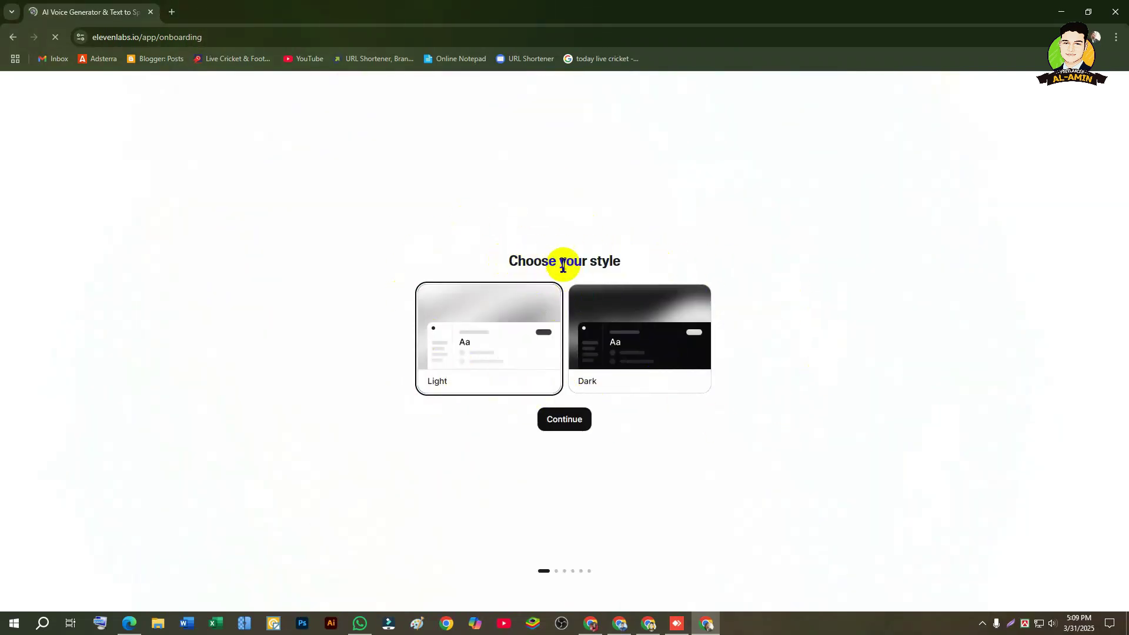
left_click(563, 420)
Step: Enter the user's full name and a birth date of day 06, January, then submit
left_click(474, 246)
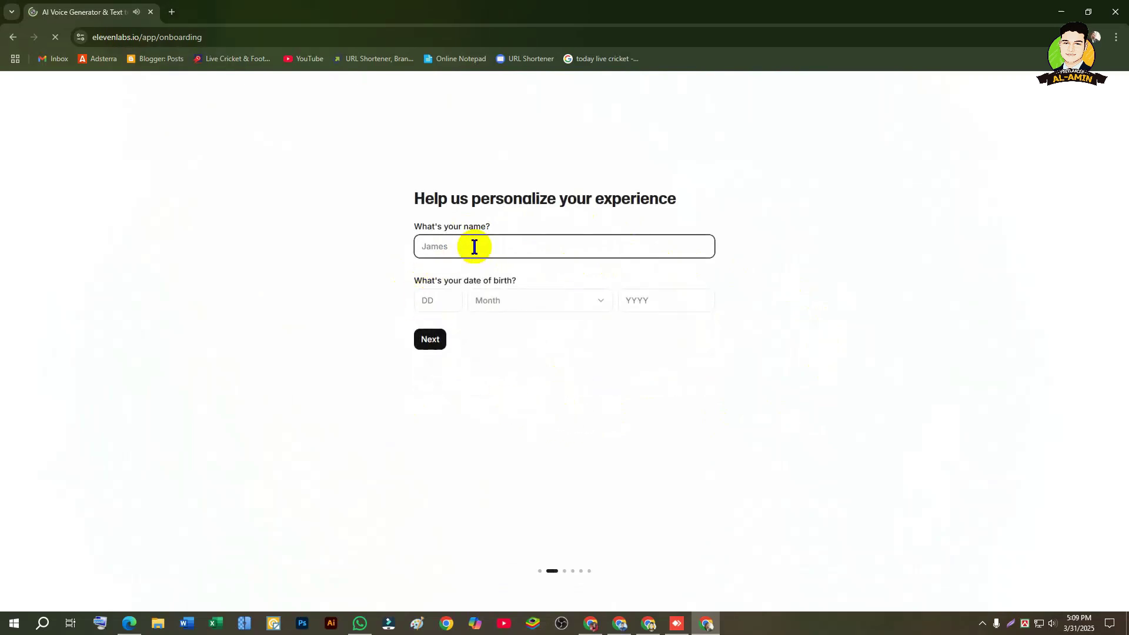
key("Tab")
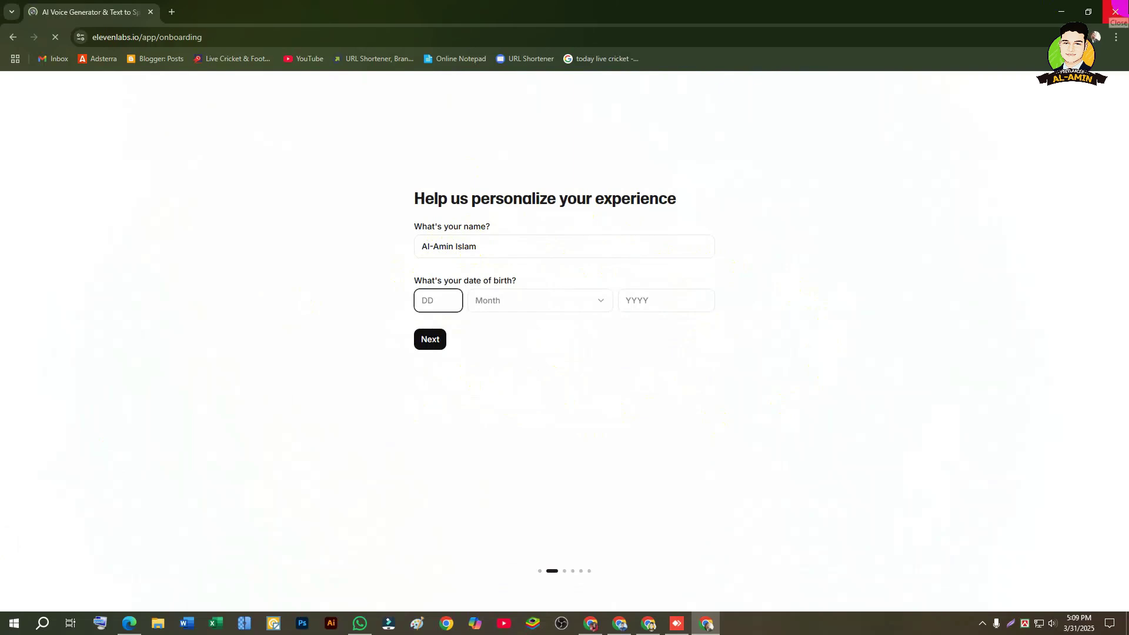
type("06")
key("Tab")
key("space")
key("j")
key("Return")
key("Tab")
type("2")
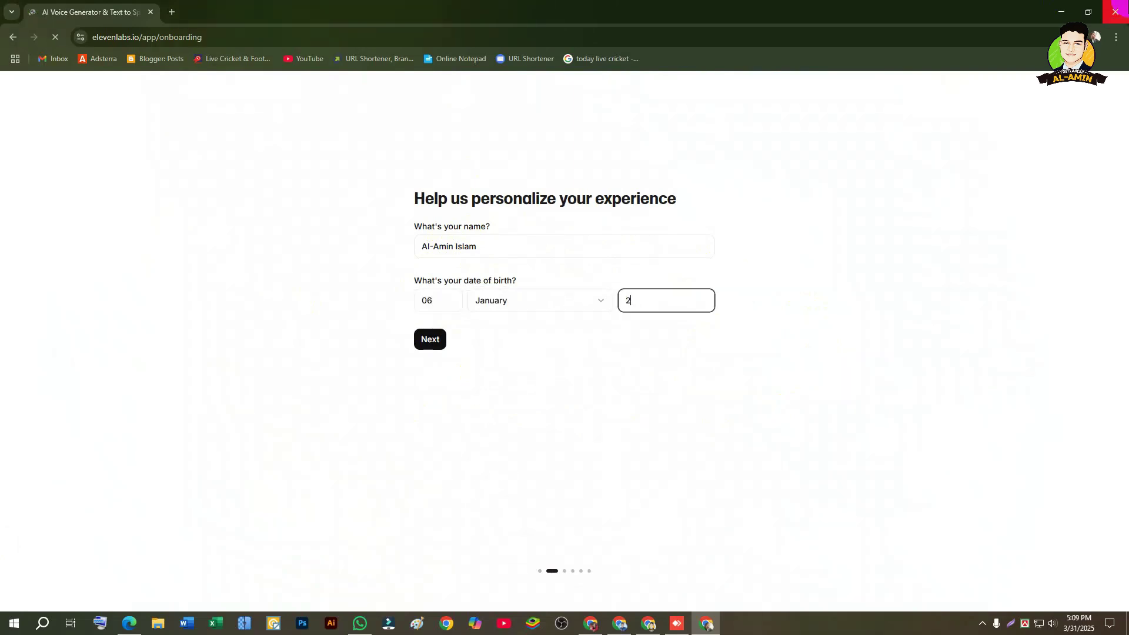
left_click(433, 347)
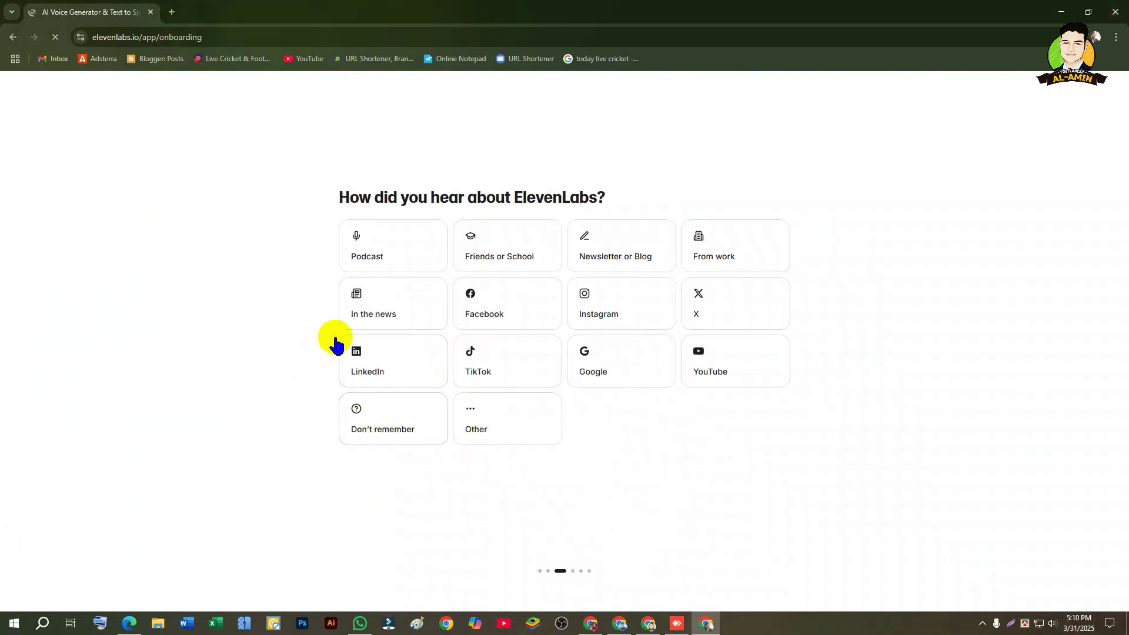
Step: Answer the survey, choosing Podcast as the referral source, then get started
left_click(392, 251)
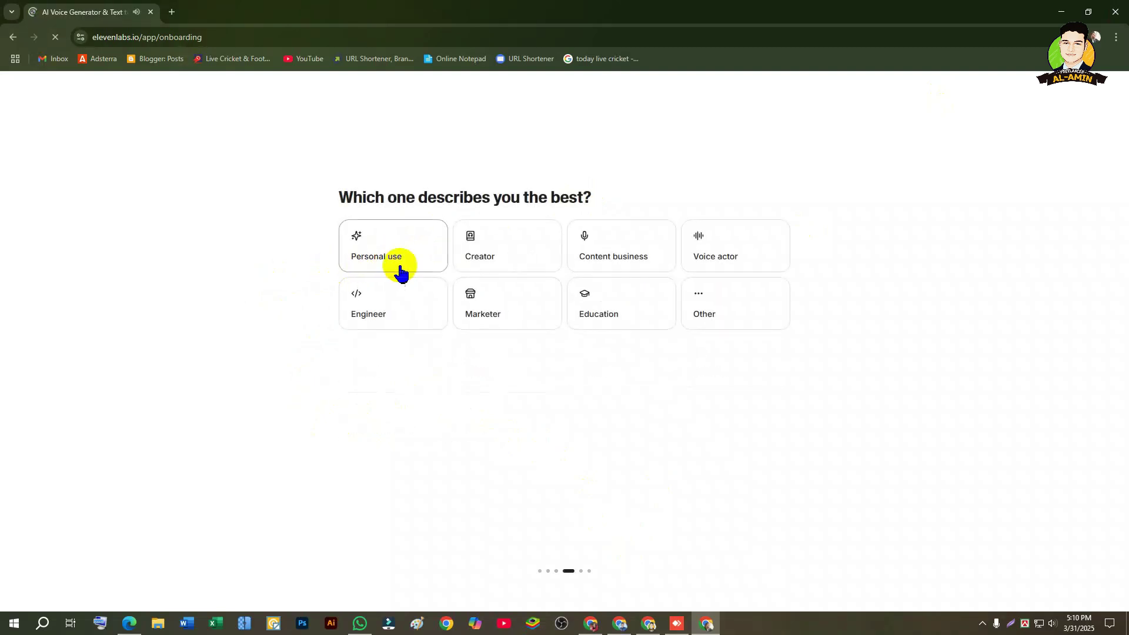
left_click(744, 250)
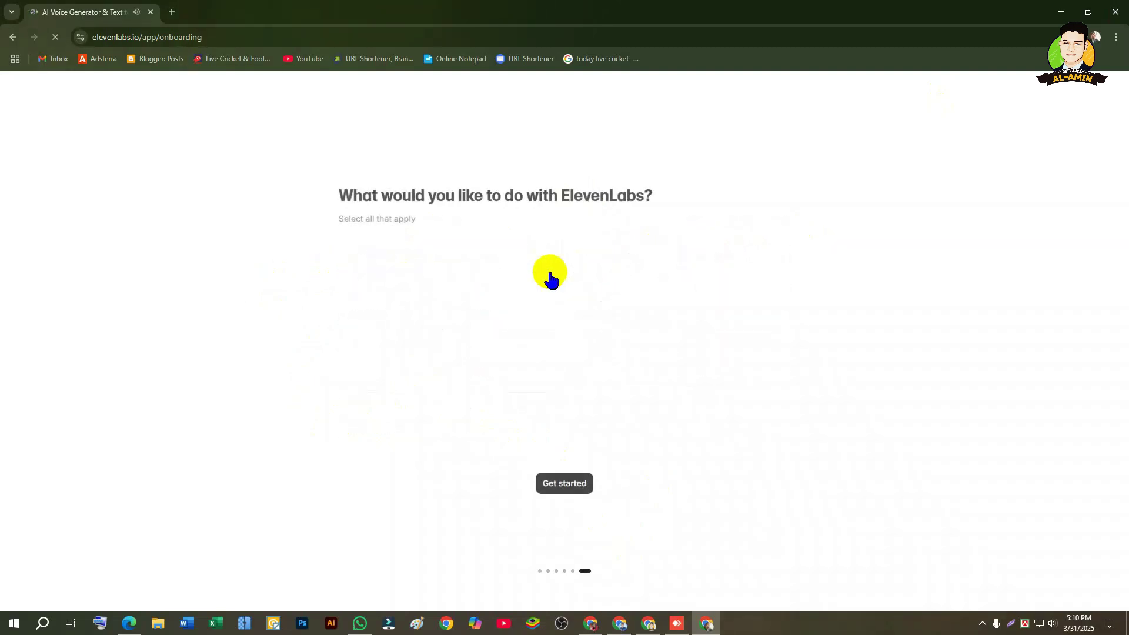
left_click(549, 277)
left_click(564, 484)
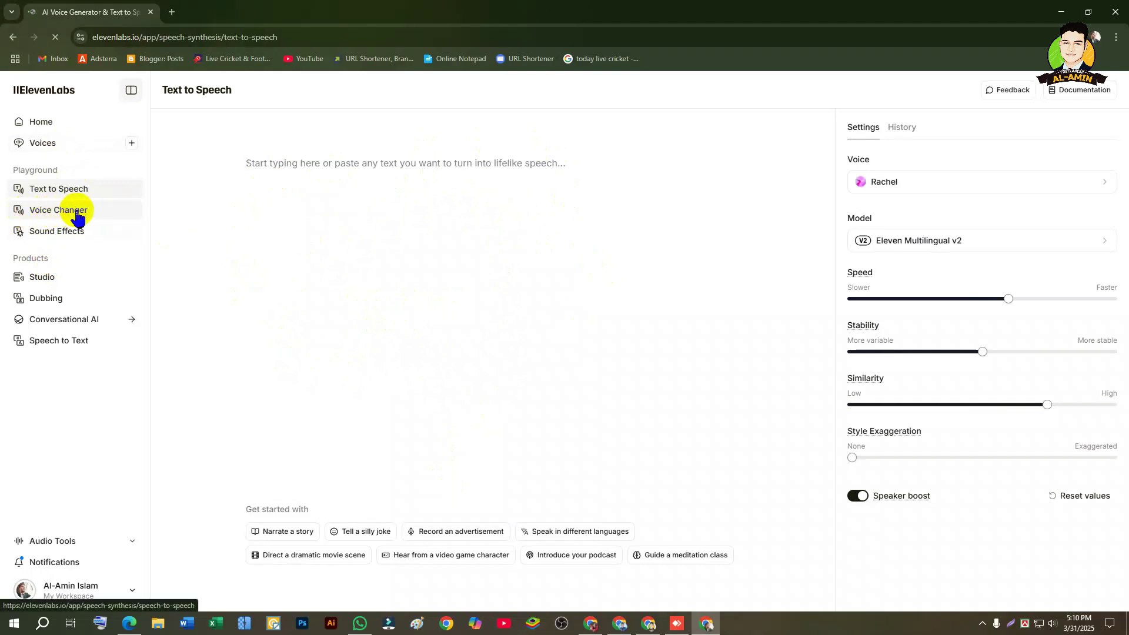
Step: Upload Voice 1.mp3 from the Desktop into the Voice Changer
left_click(77, 217)
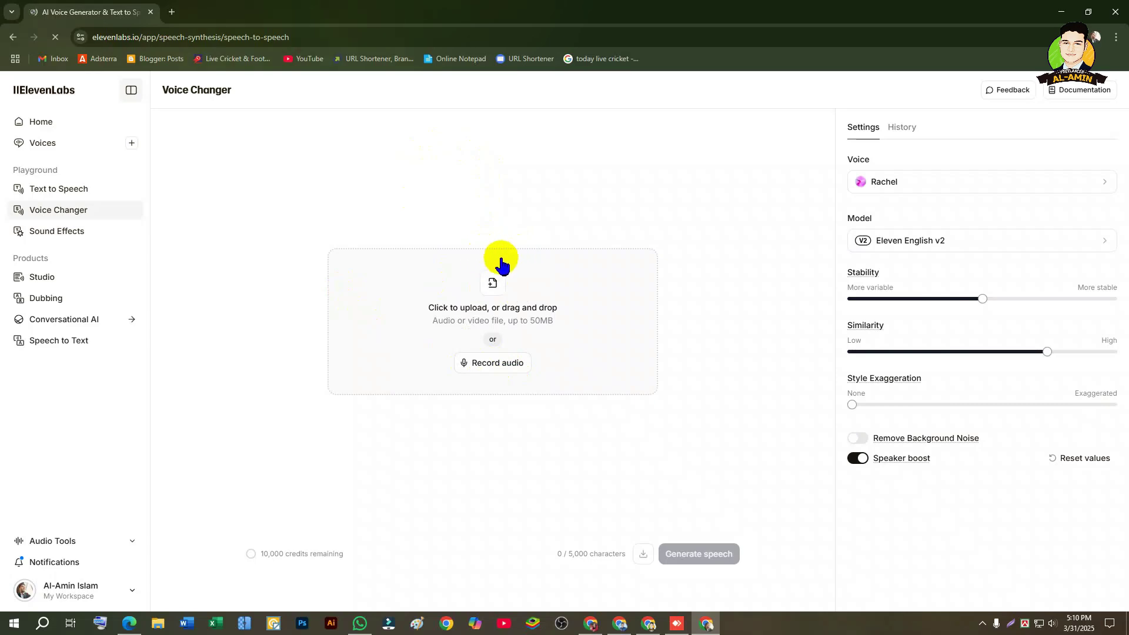
left_click(493, 277)
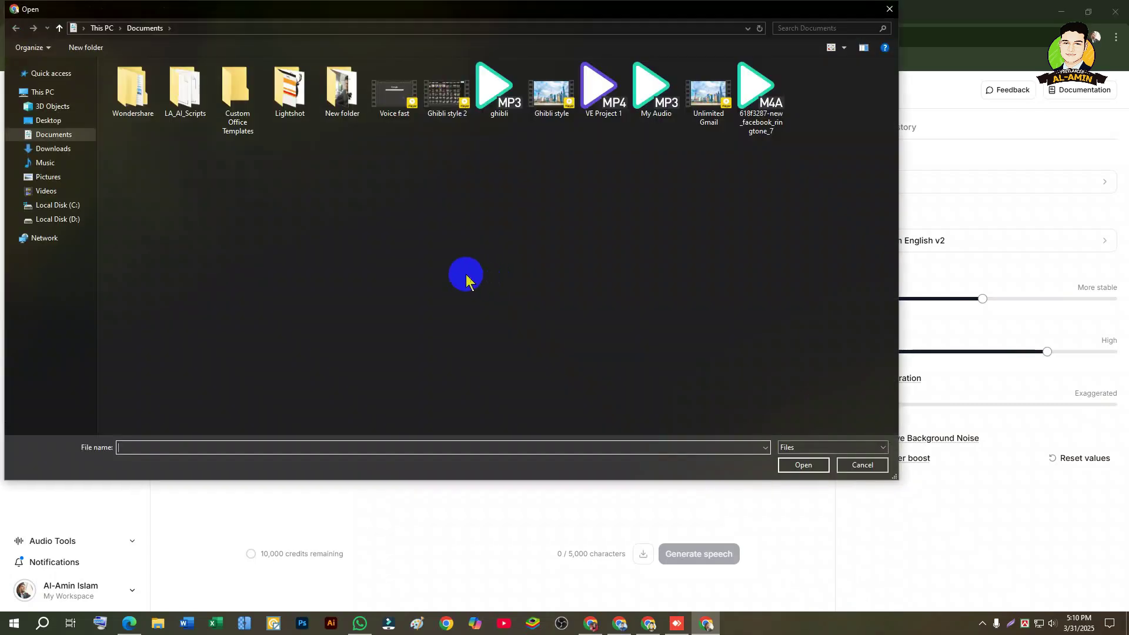
left_click(37, 120)
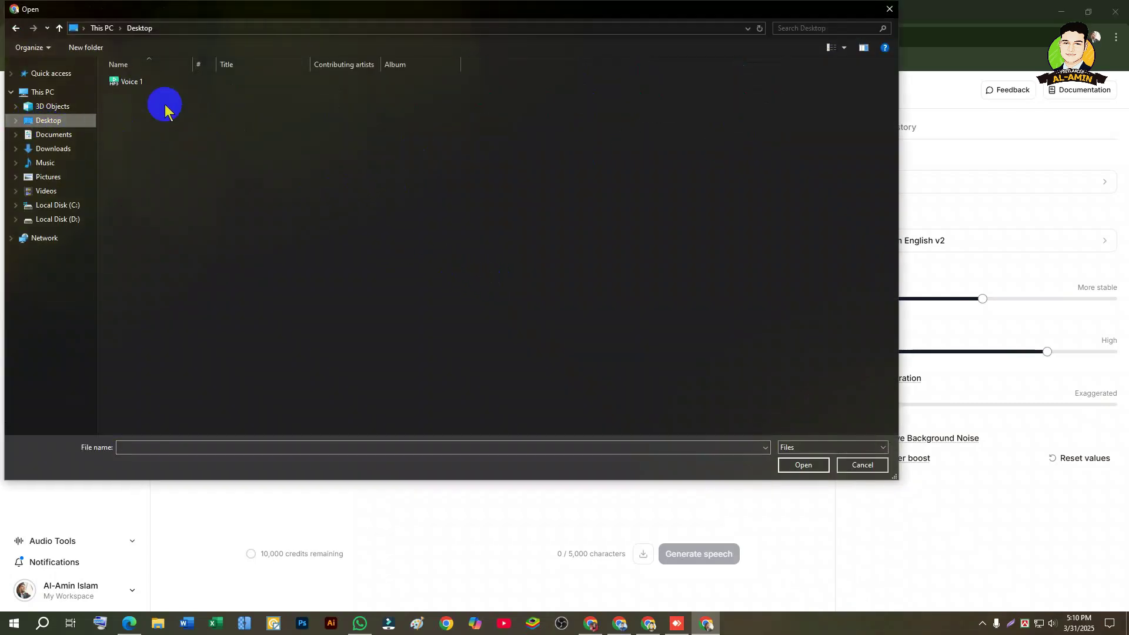
double_click(139, 82)
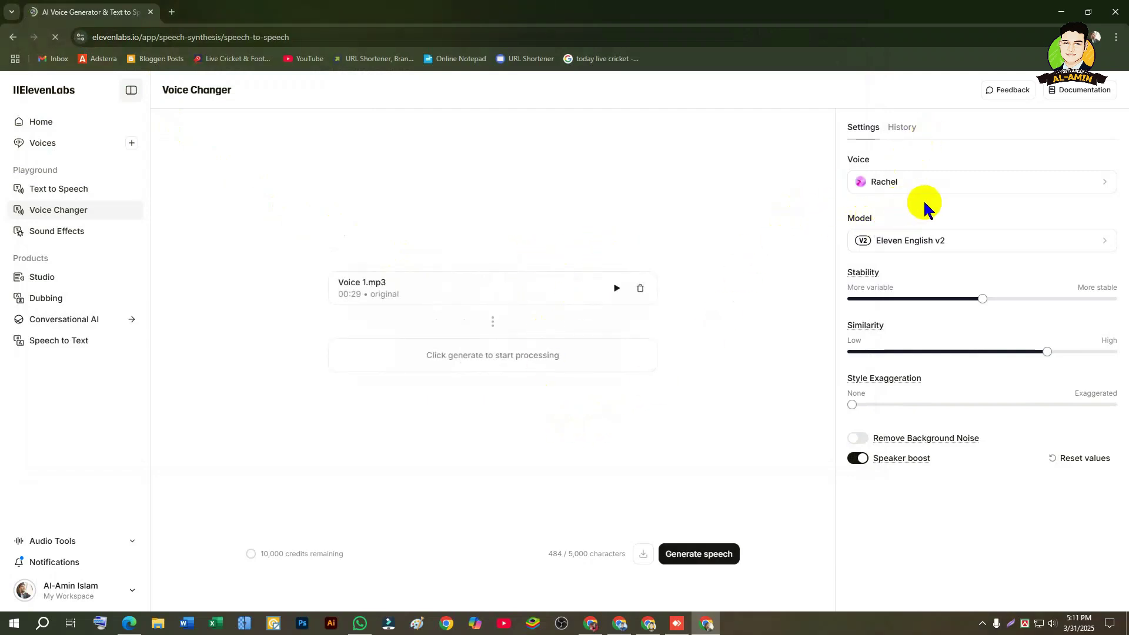
left_click_drag(841, 184, 911, 150)
Step: Switch the voice to Bill and the model to Eleven Multilingual v2
left_click(876, 156)
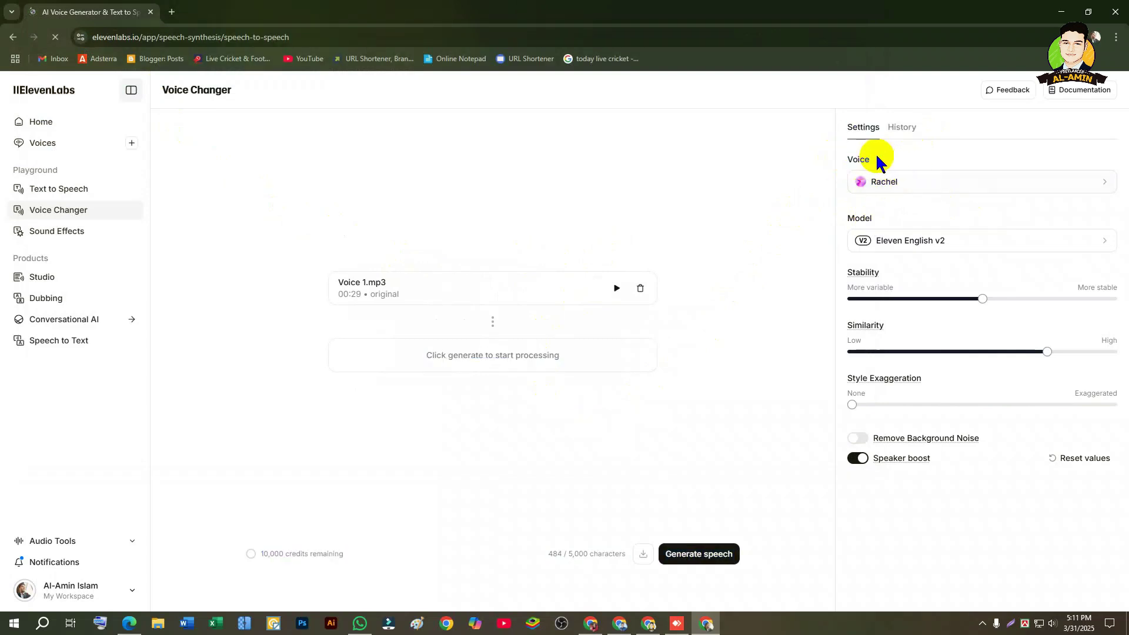
left_click(917, 182)
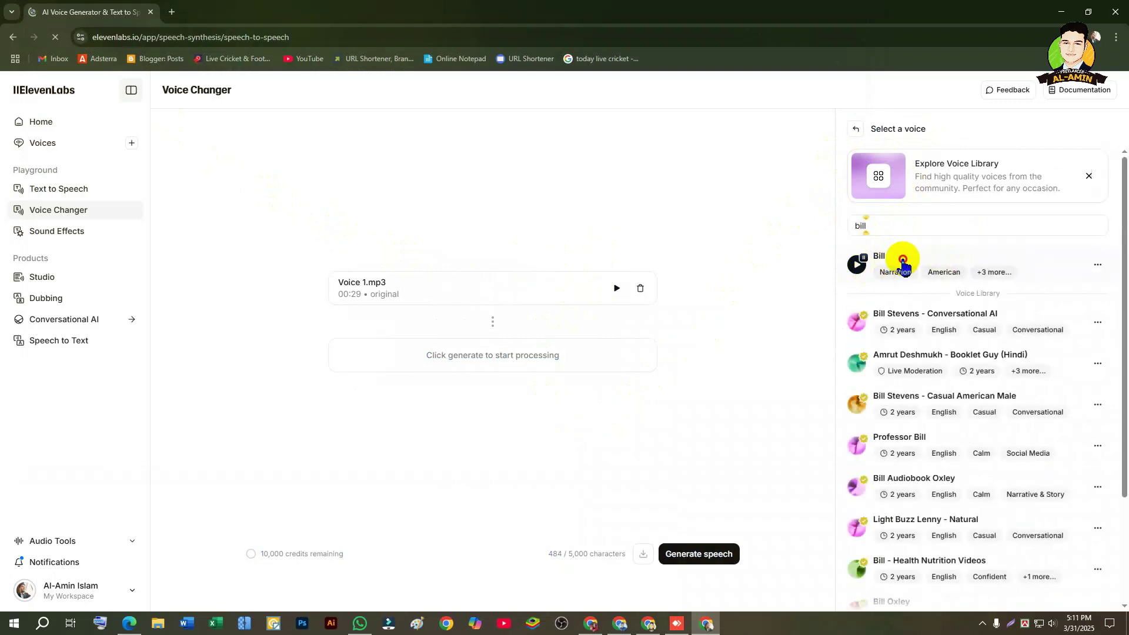
left_click(900, 261)
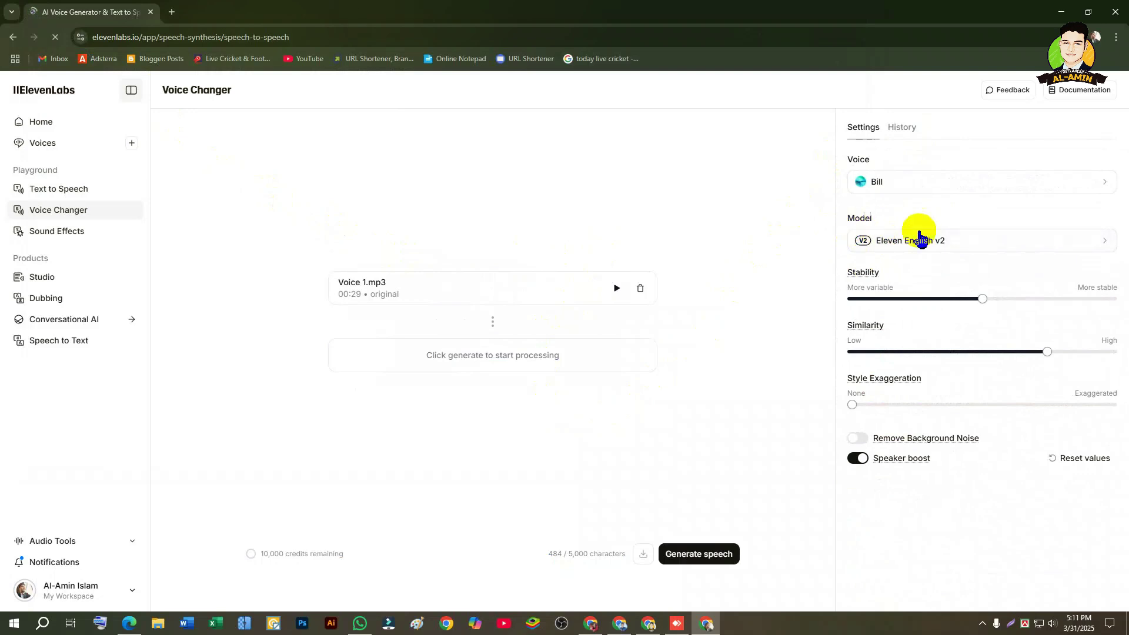
left_click(924, 245)
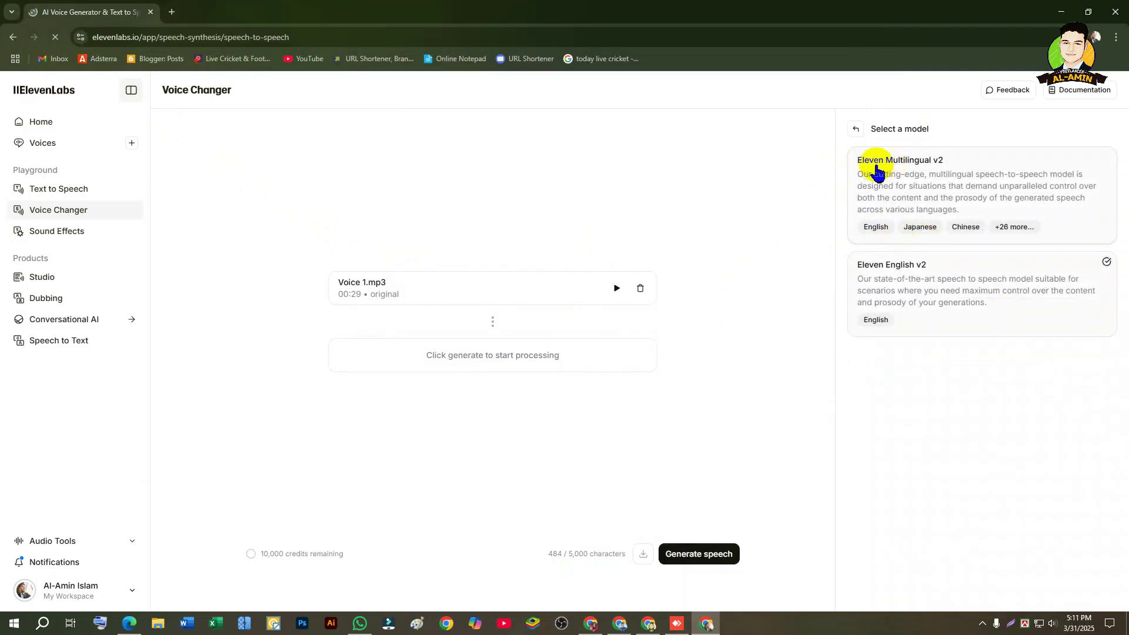
left_click(931, 177)
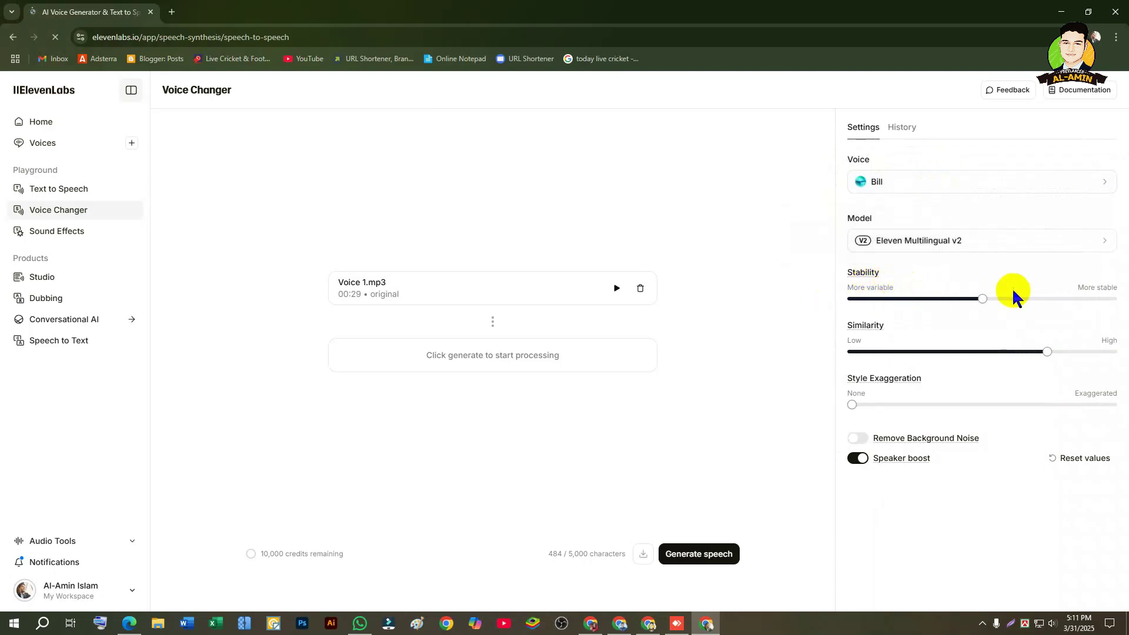
Step: Max out Stability and Similarity, raise Style Exaggeration past 50%, and disable background noise removal
left_click_drag(981, 298, 1112, 299)
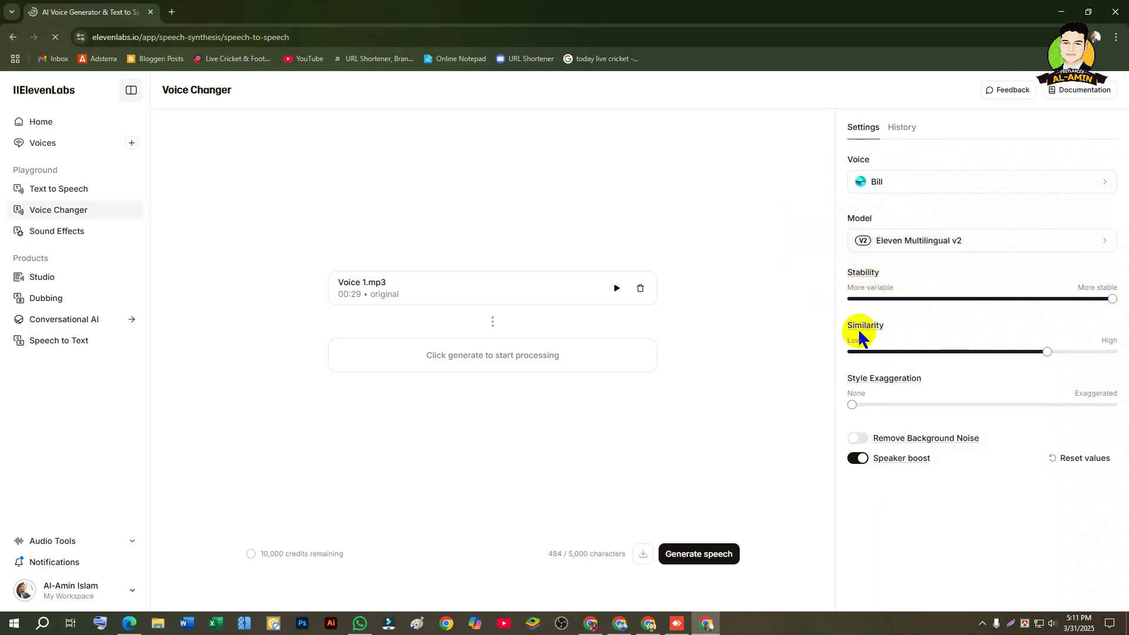
left_click_drag(1047, 351, 1115, 353)
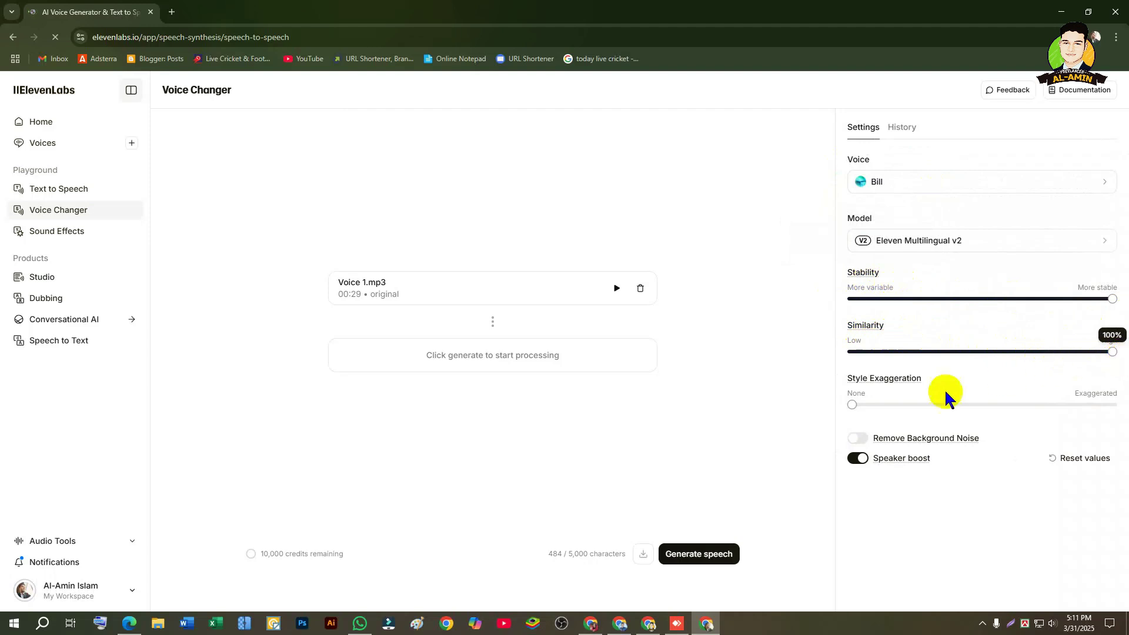
left_click_drag(851, 404, 998, 408)
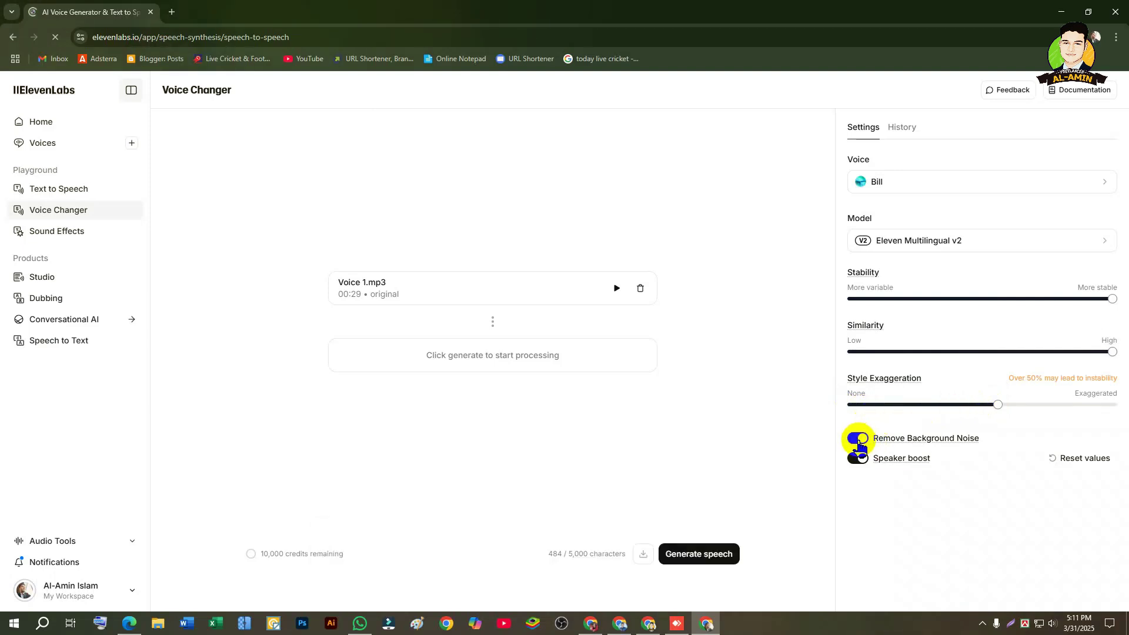
left_click(859, 440)
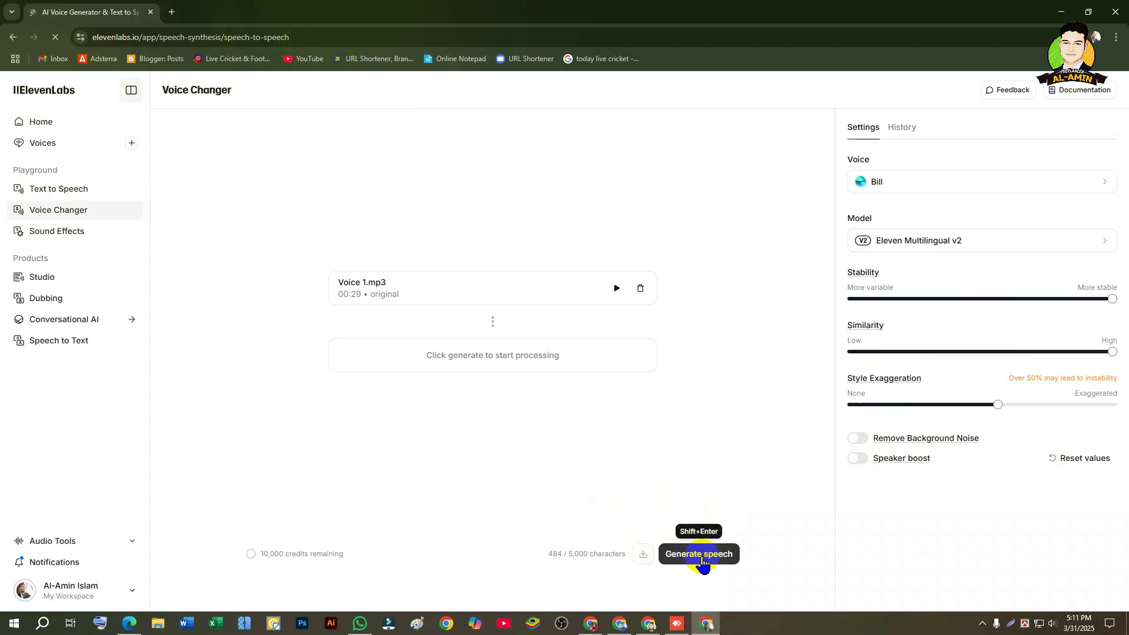
Step: Generate the Bill-voice conversion of Voice 1.mp3 and check the speaker volume during playback
left_click(700, 555)
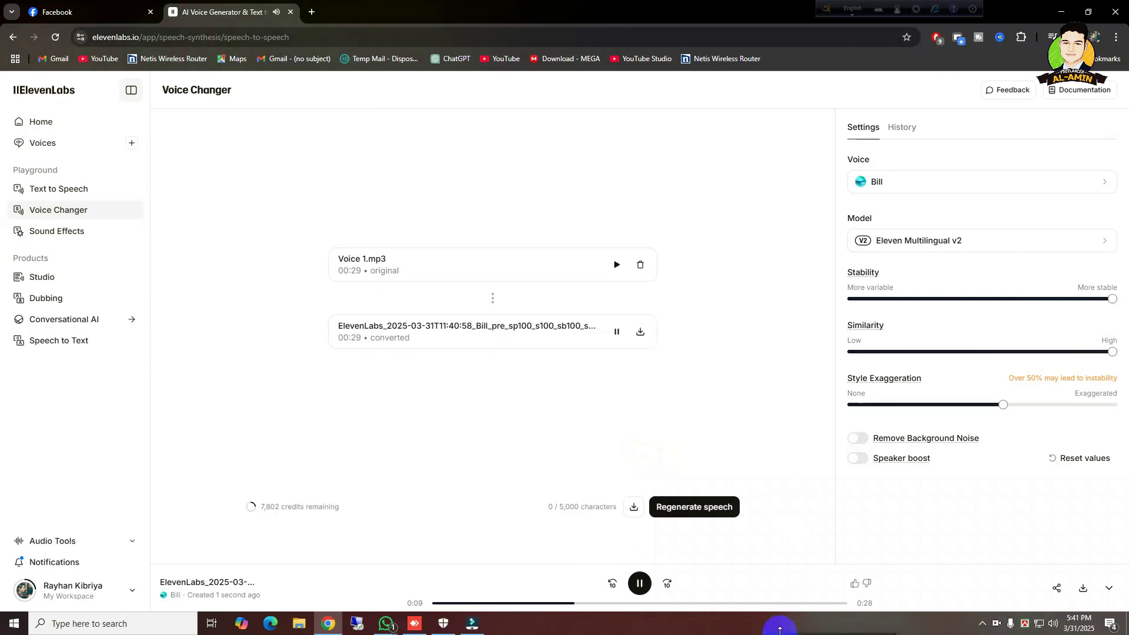
left_click(1053, 623)
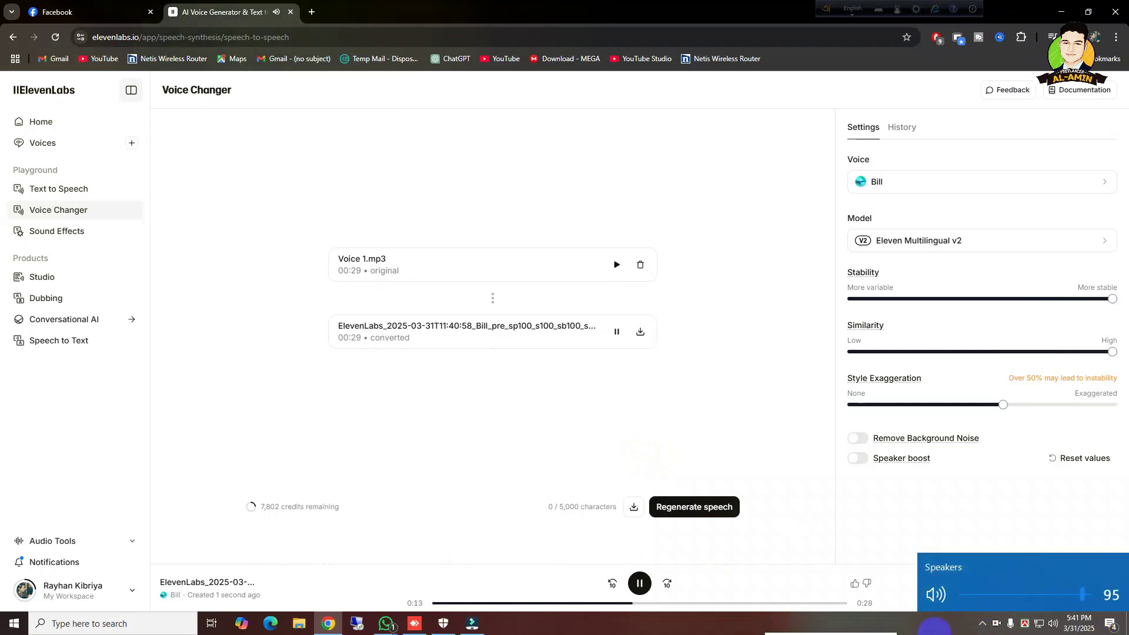
left_click(934, 627)
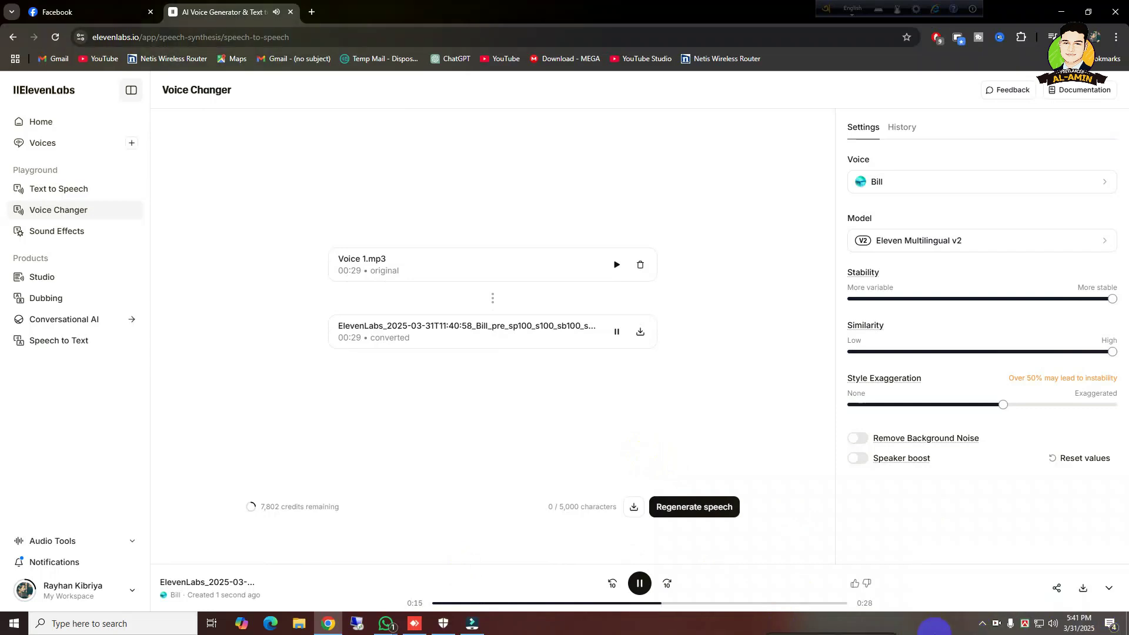